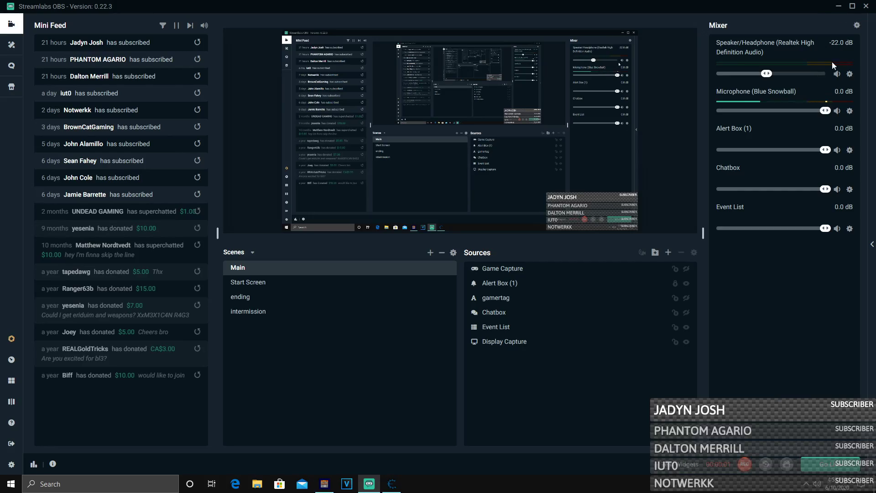
- Hide Streamlabs OBS, focus Minecraft Dungeons, and briefly check the hero's inventory
{"action": "left_click", "coordinate": [841, 7]}
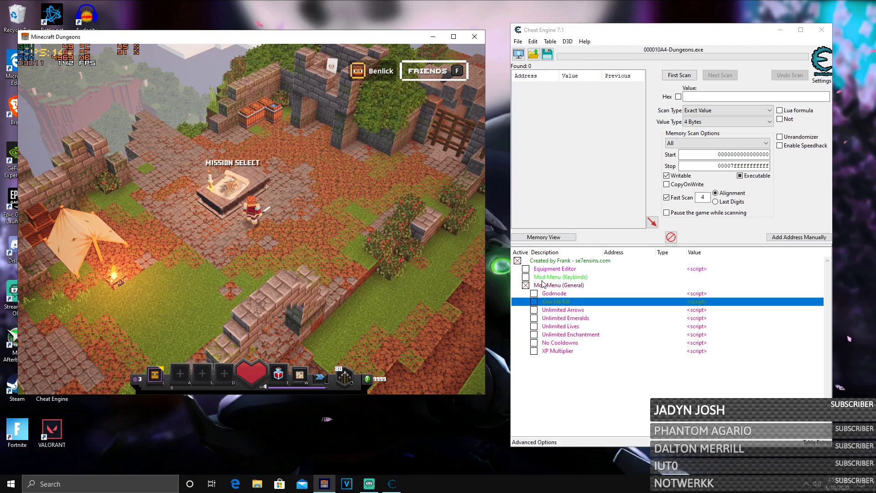
{"action": "left_click", "coordinate": [282, 245]}
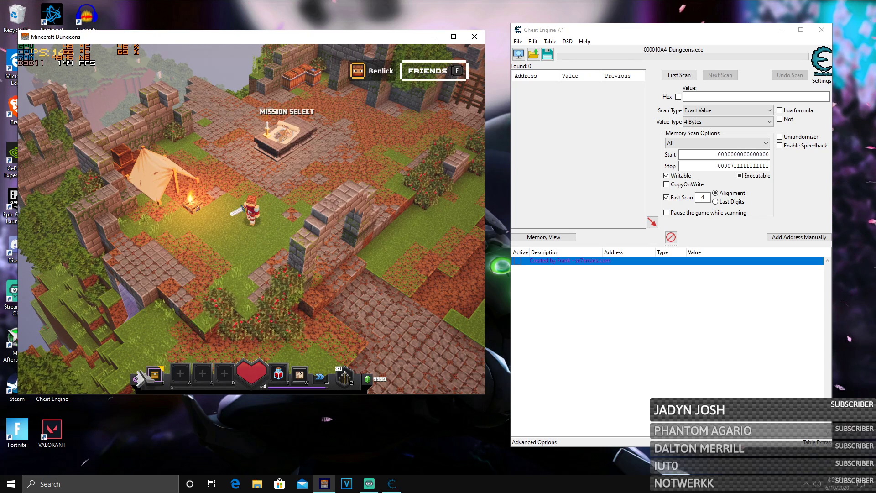
{"action": "key", "text": "i"}
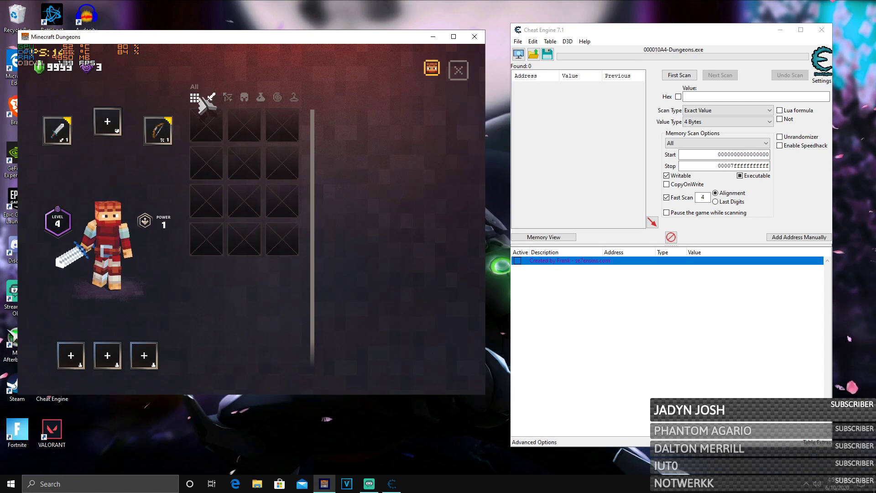
{"action": "key", "text": "Escape"}
- Walk the hero along the camp path near the Mission Select table
{"action": "mouse_move", "coordinate": [278, 189]}
{"action": "left_mouse_down"}
{"action": "mouse_move", "coordinate": [256, 185]}
{"action": "mouse_move", "coordinate": [220, 246]}
{"action": "mouse_move", "coordinate": [335, 204]}
{"action": "mouse_move", "coordinate": [244, 241]}
{"action": "mouse_move", "coordinate": [226, 196]}
{"action": "left_mouse_up"}
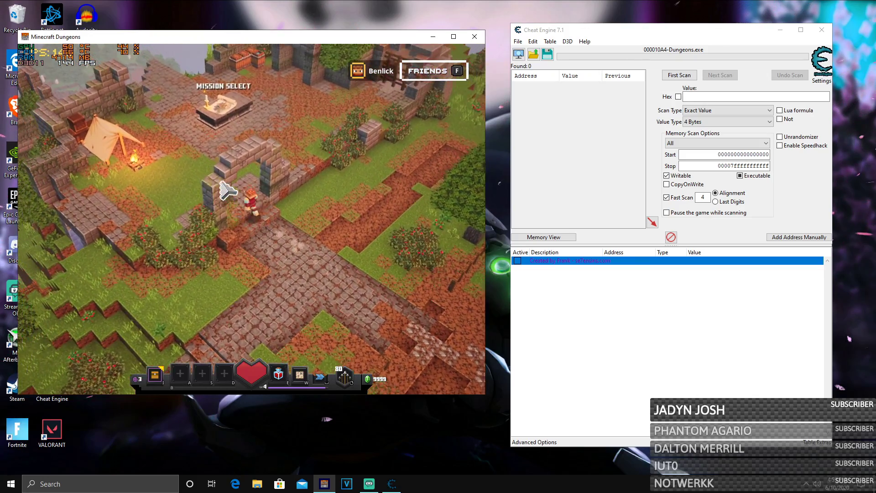
{"action": "left_click_drag", "start_coordinate": [277, 195], "coordinate": [289, 200]}
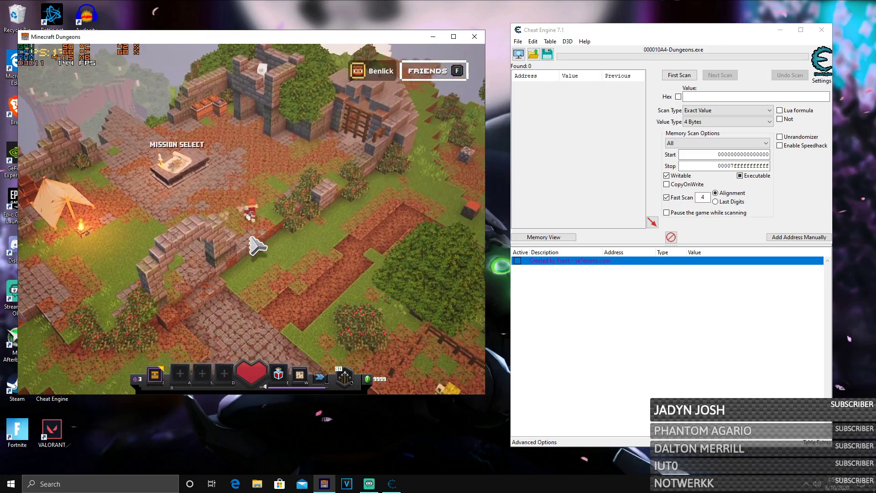
{"action": "left_click_drag", "start_coordinate": [258, 247], "coordinate": [221, 261]}
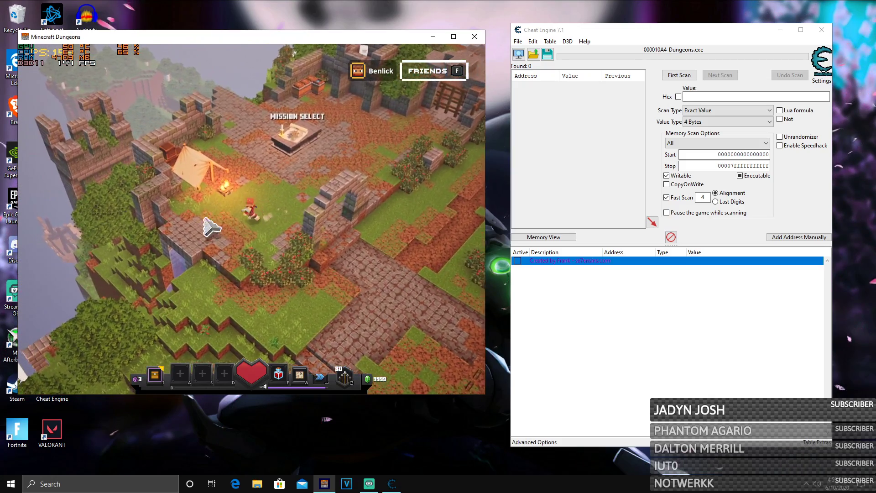
{"action": "mouse_move", "coordinate": [288, 248]}
{"action": "left_mouse_down"}
{"action": "mouse_move", "coordinate": [220, 197]}
{"action": "mouse_move", "coordinate": [238, 248]}
{"action": "left_mouse_up"}
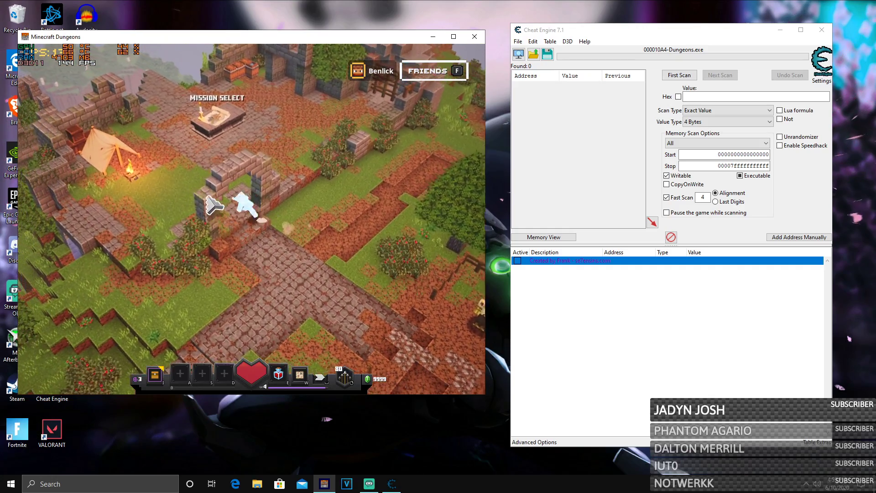
{"action": "left_click", "coordinate": [238, 248]}
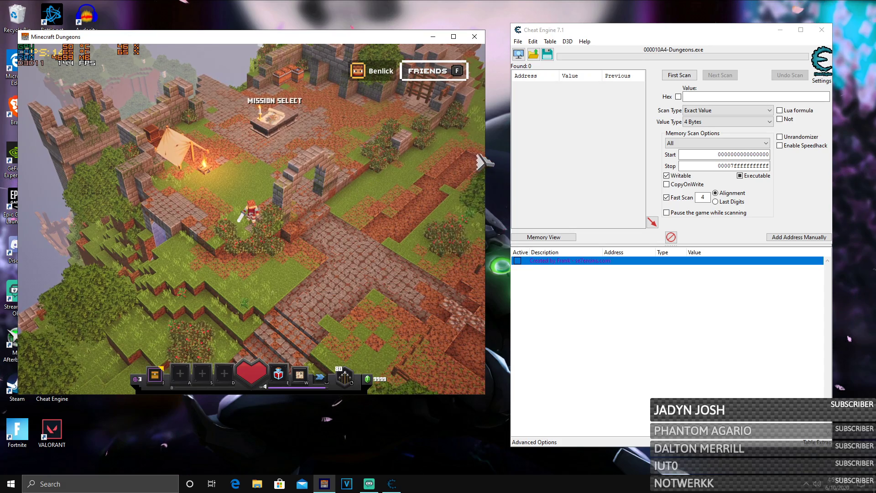
{"action": "key", "text": "alt+Tab"}
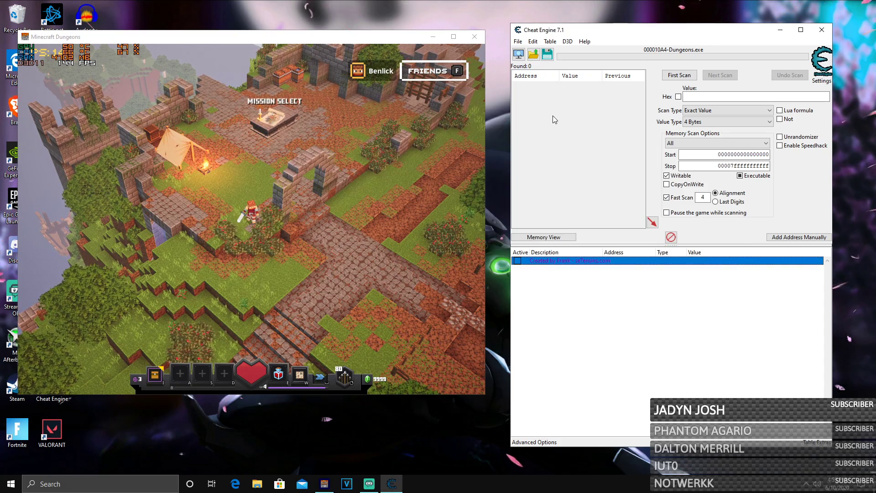
- Attach Cheat Engine to the 000010A4-Dungeons.exe process
{"action": "left_click", "coordinate": [519, 54]}
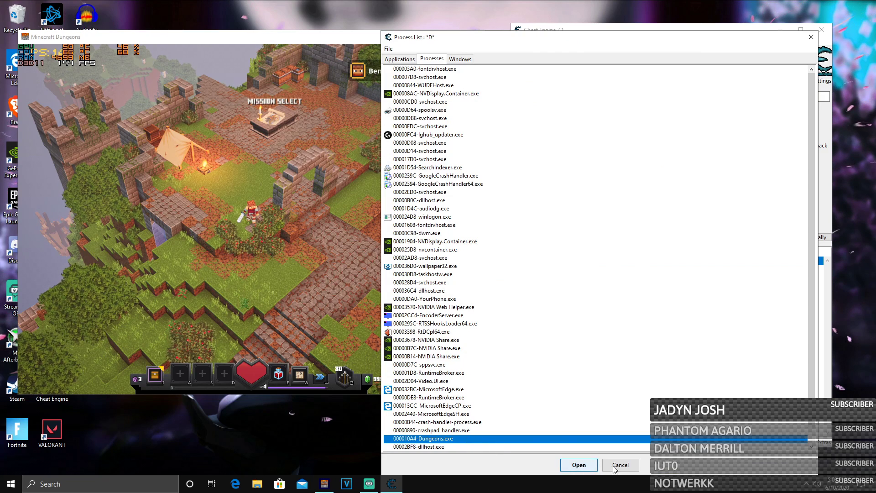
{"action": "key", "text": "Return"}
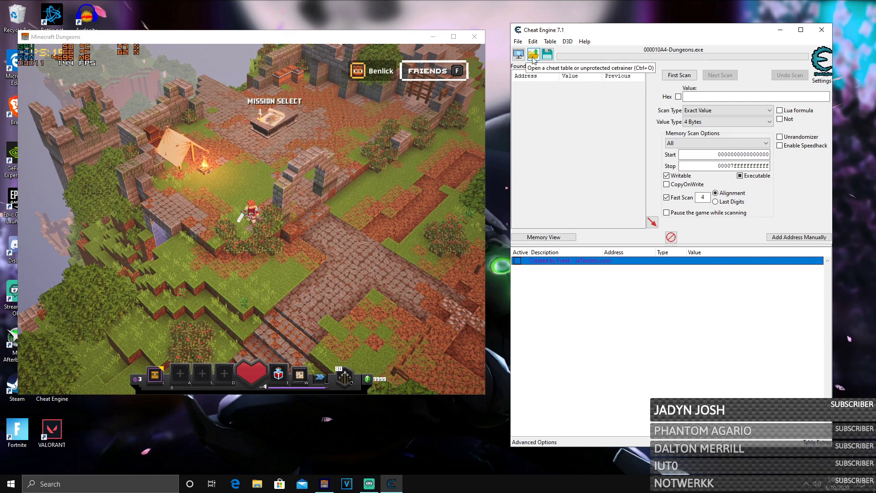
{"action": "left_click", "coordinate": [519, 55]}
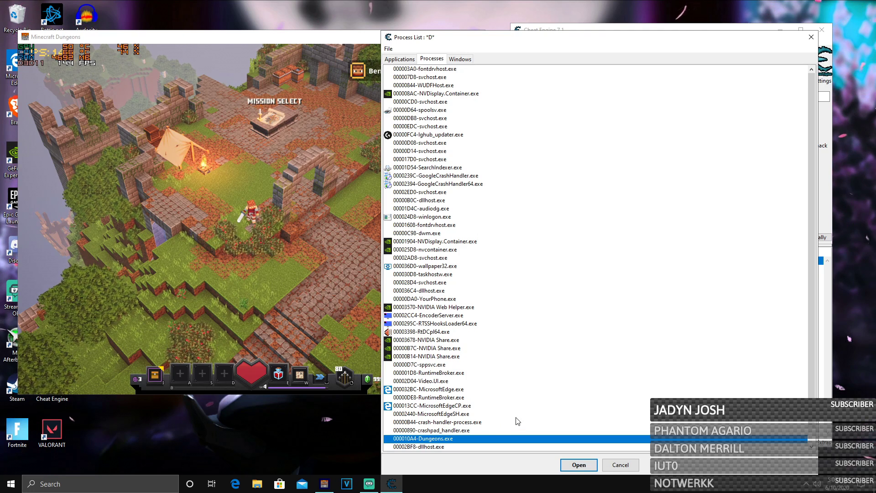
{"action": "left_click", "coordinate": [579, 465]}
- Load Frank Se7ensins Mod Menu.CT from Downloads, merging it into the current table
{"action": "left_click", "coordinate": [533, 62]}
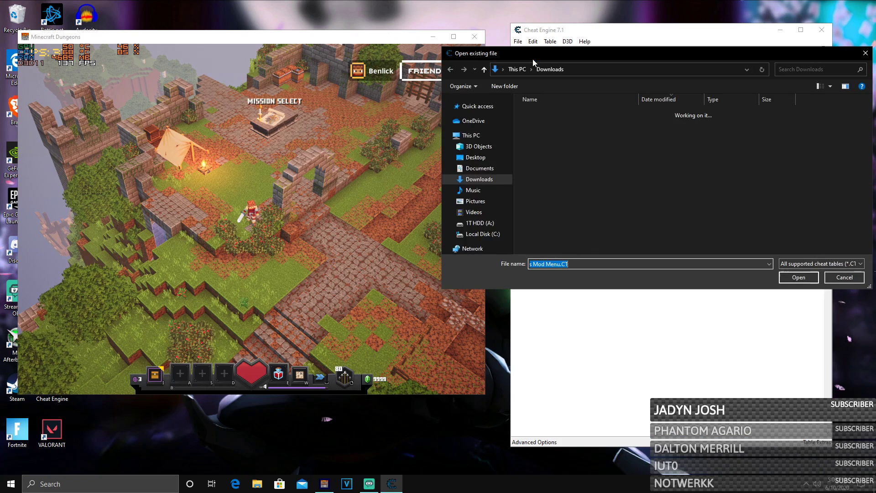
{"action": "mouse_move", "coordinate": [567, 127]}
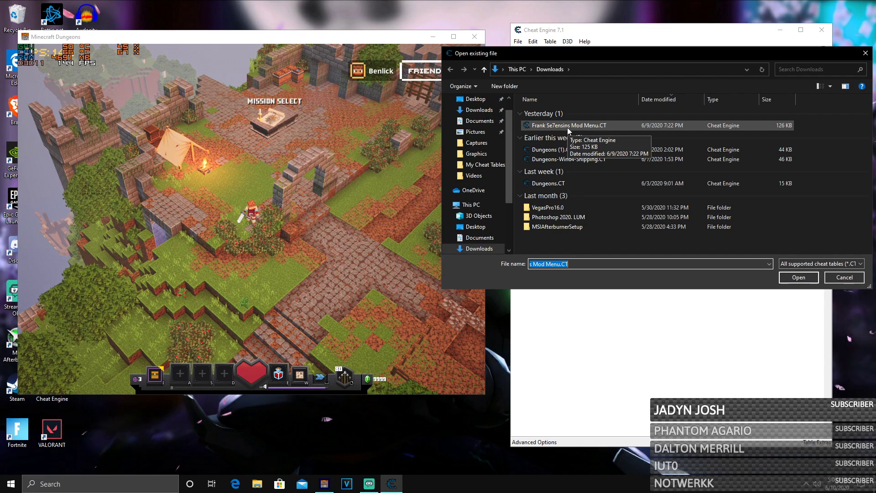
{"action": "double_click", "coordinate": [614, 124]}
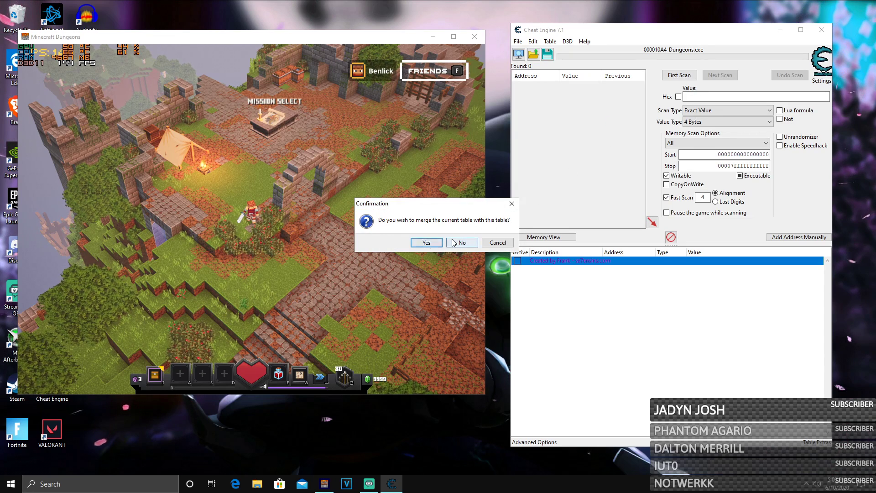
{"action": "left_click", "coordinate": [426, 243]}
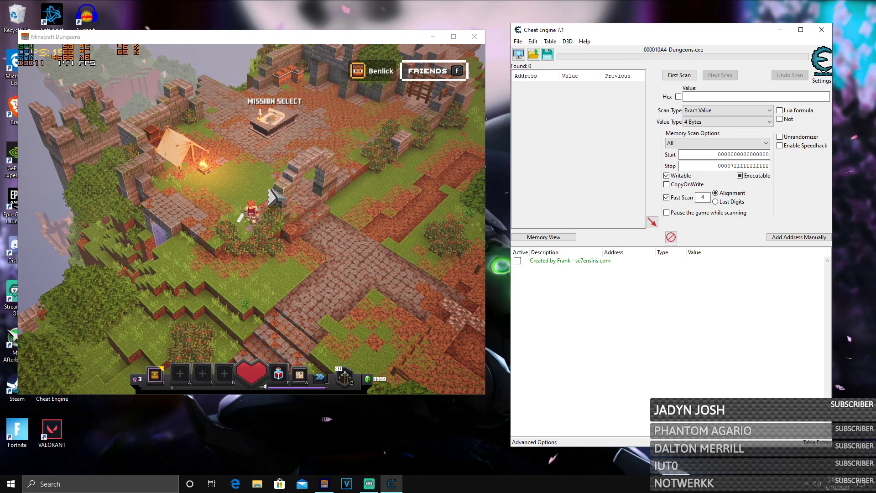
{"action": "left_click", "coordinate": [274, 197]}
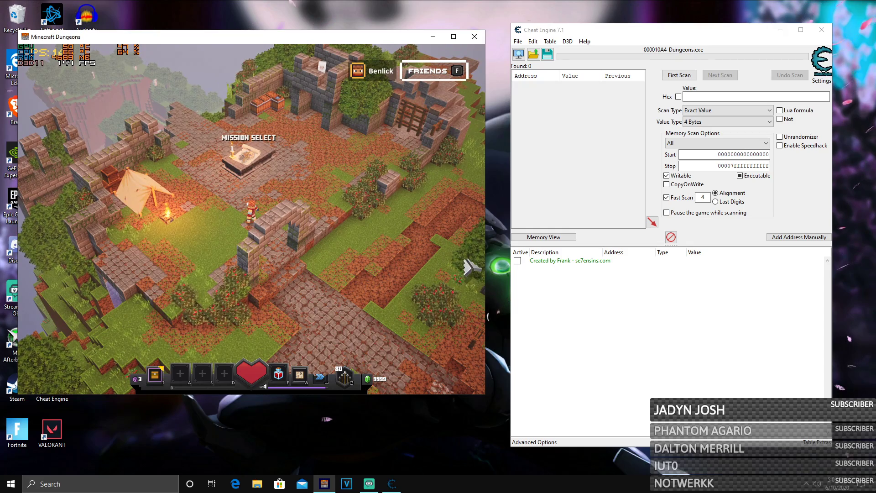
- Walk the hero back and forth through the camp archway
{"action": "left_click", "coordinate": [302, 215]}
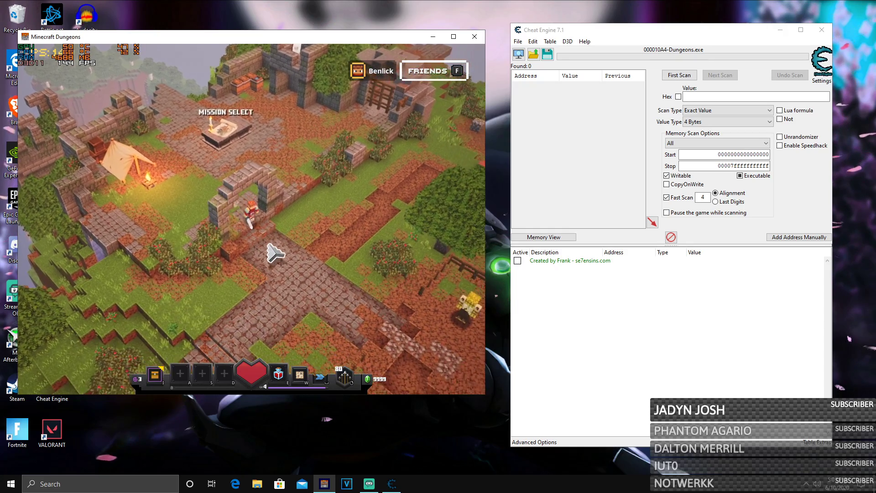
{"action": "left_click", "coordinate": [282, 204]}
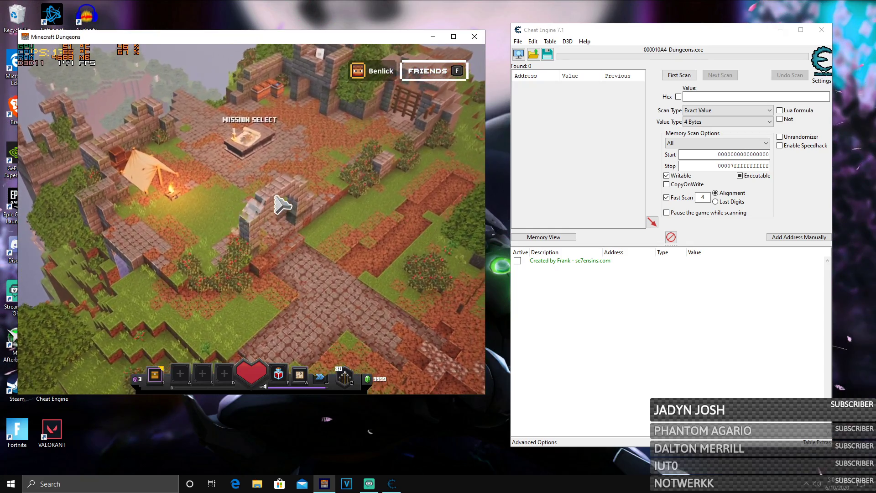
{"action": "left_click", "coordinate": [309, 231]}
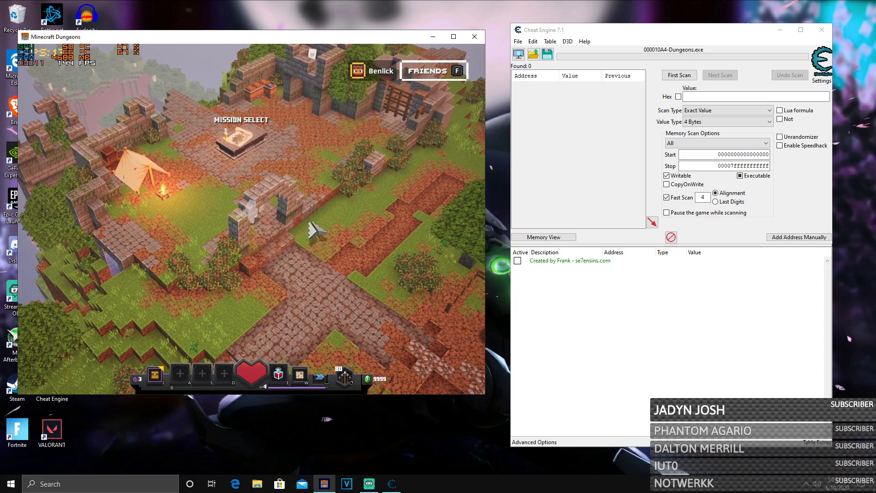
{"action": "left_click", "coordinate": [521, 270]}
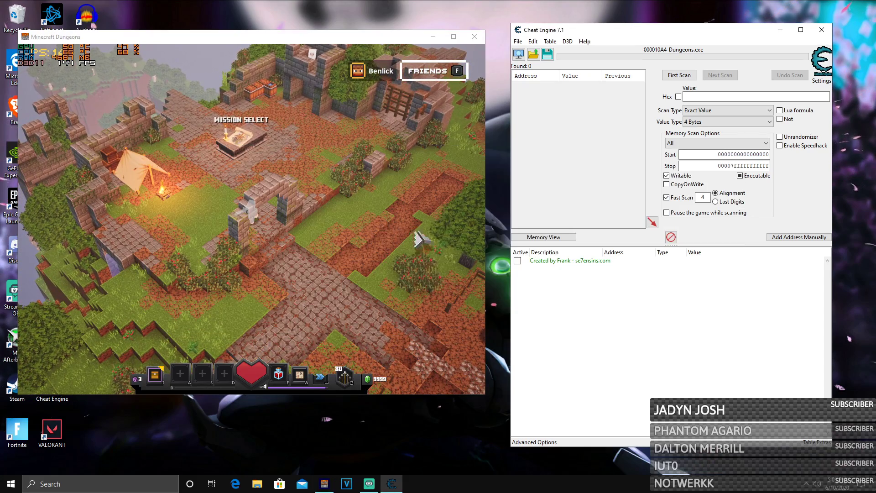
- Enable Mod Menu (General), XP Multiplier and No Cooldowns, then walk toward the mission table
{"action": "left_click", "coordinate": [518, 261]}
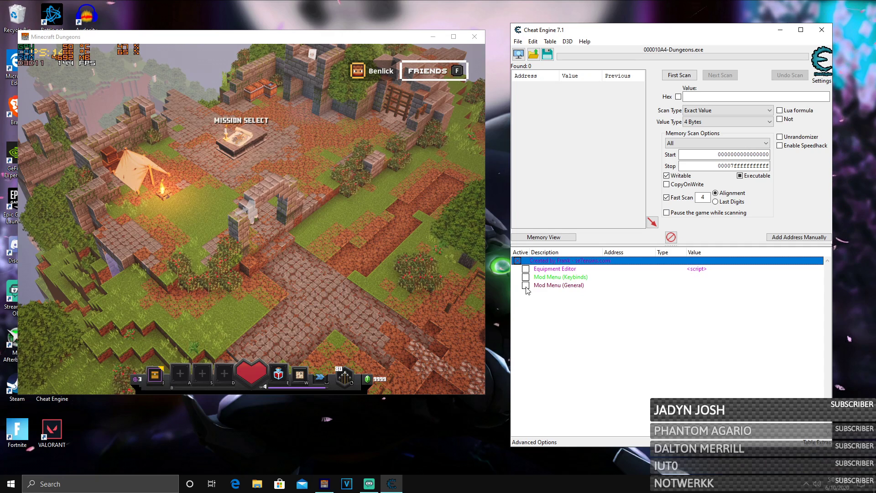
{"action": "left_click", "coordinate": [526, 285]}
{"action": "left_click", "coordinate": [535, 351]}
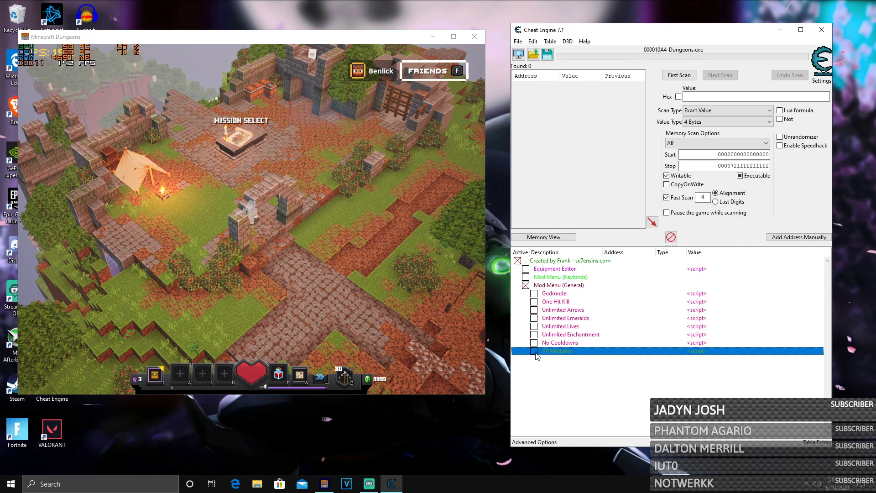
{"action": "right_click", "coordinate": [551, 354]}
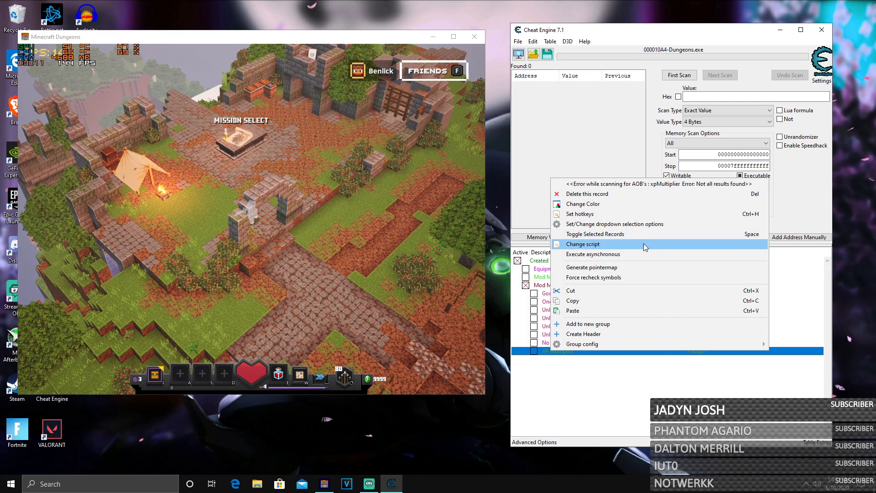
{"action": "left_click", "coordinate": [587, 382]}
{"action": "left_click", "coordinate": [535, 351]}
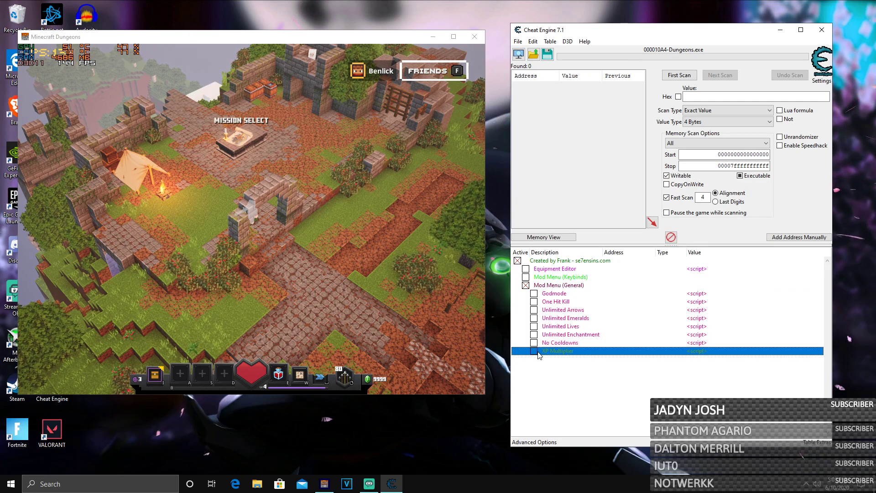
{"action": "left_click", "coordinate": [535, 342]}
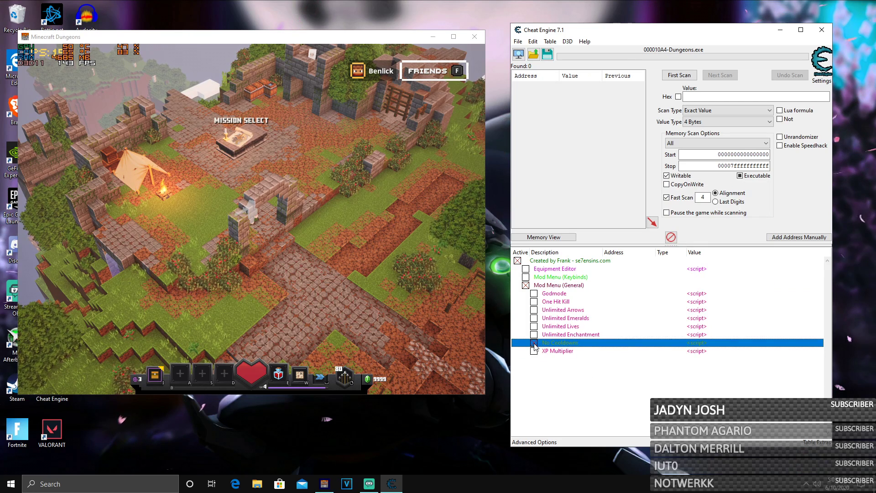
{"action": "left_click", "coordinate": [281, 246]}
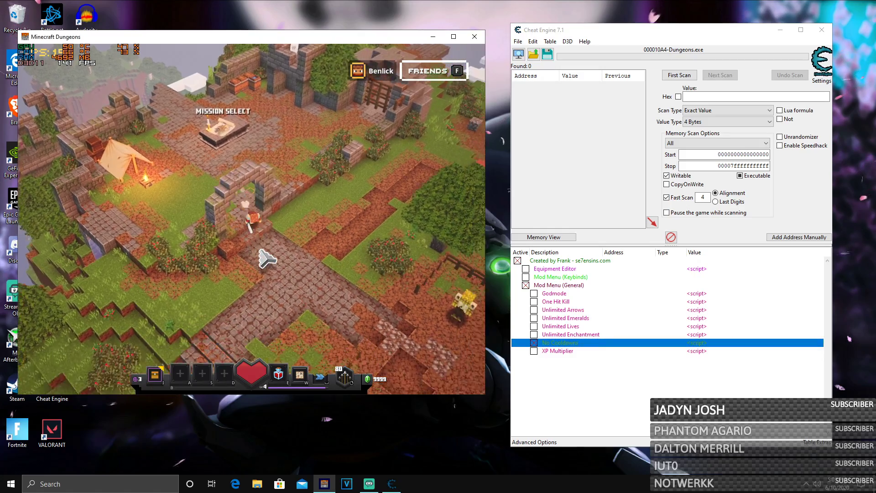
{"action": "mouse_move", "coordinate": [280, 245]}
{"action": "left_mouse_down"}
{"action": "mouse_move", "coordinate": [236, 306]}
{"action": "mouse_move", "coordinate": [194, 224]}
{"action": "mouse_move", "coordinate": [258, 206]}
{"action": "left_mouse_up"}
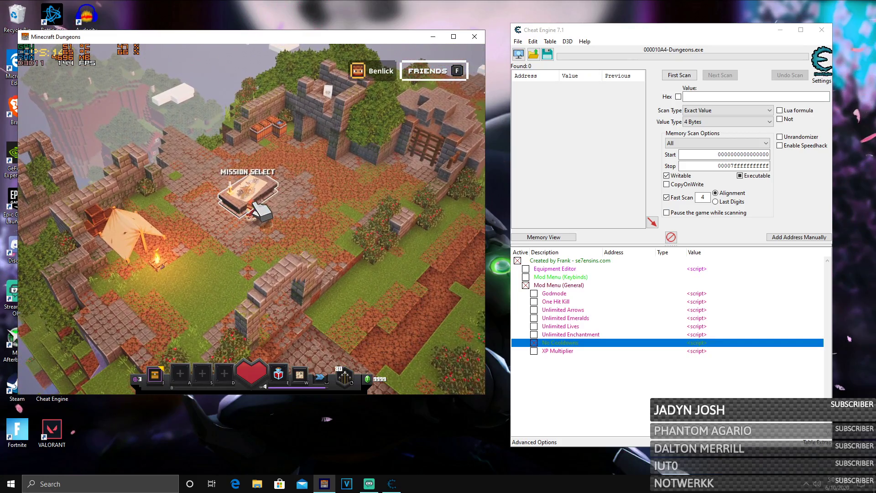
- Start the Creeper Woods mission on Default I difficulty
{"action": "left_click", "coordinate": [257, 205]}
{"action": "left_click", "coordinate": [377, 220]}
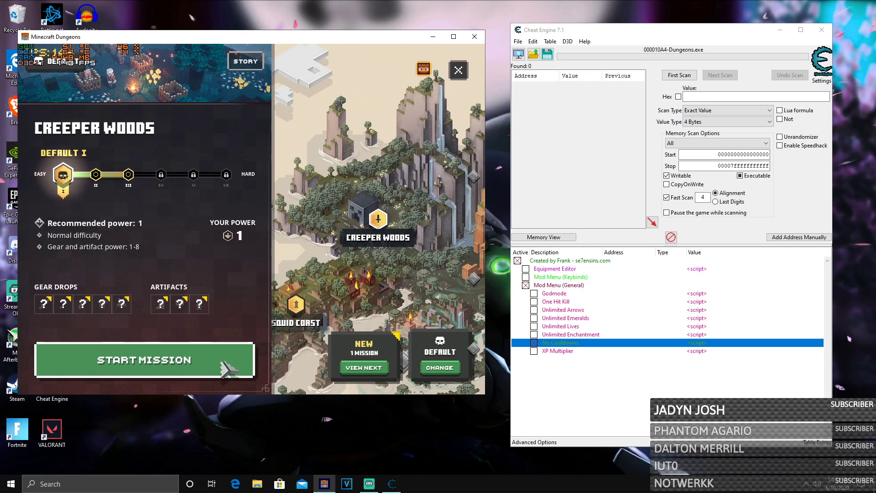
{"action": "left_click", "coordinate": [128, 174]}
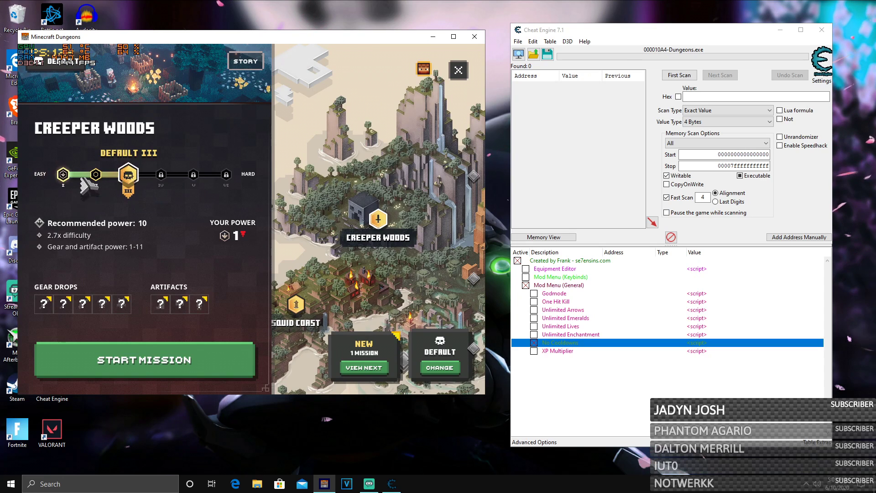
{"action": "left_click", "coordinate": [63, 175]}
{"action": "left_click", "coordinate": [212, 359]}
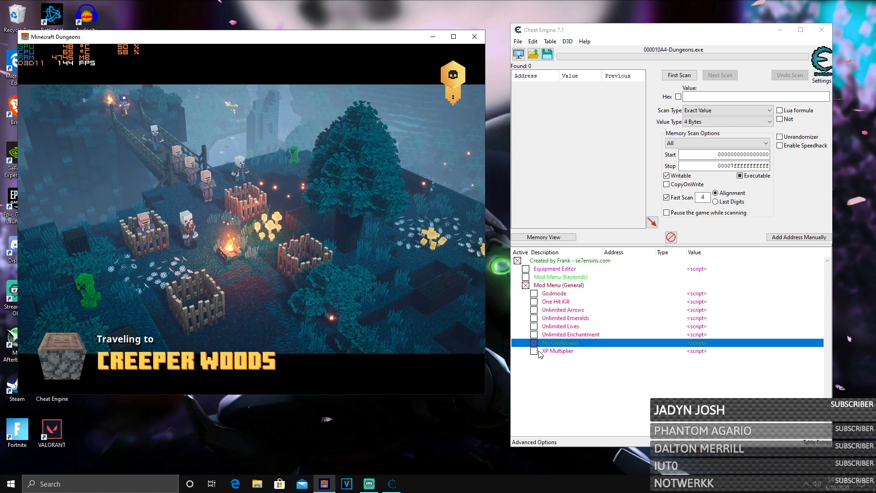
- Enable One Hit Kill, unlimited arrows, emeralds, lives, enchantment and XP Multiplier, then play and pause
{"action": "left_click", "coordinate": [535, 294]}
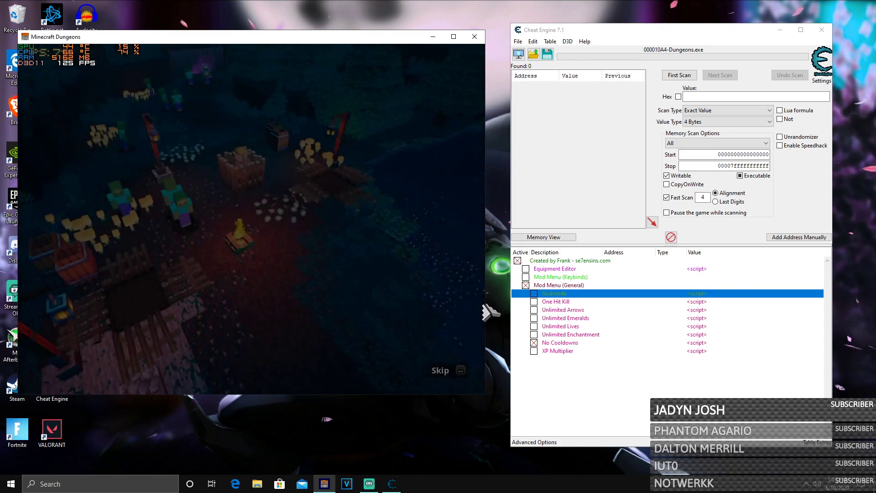
{"action": "key", "text": "alt+Tab"}
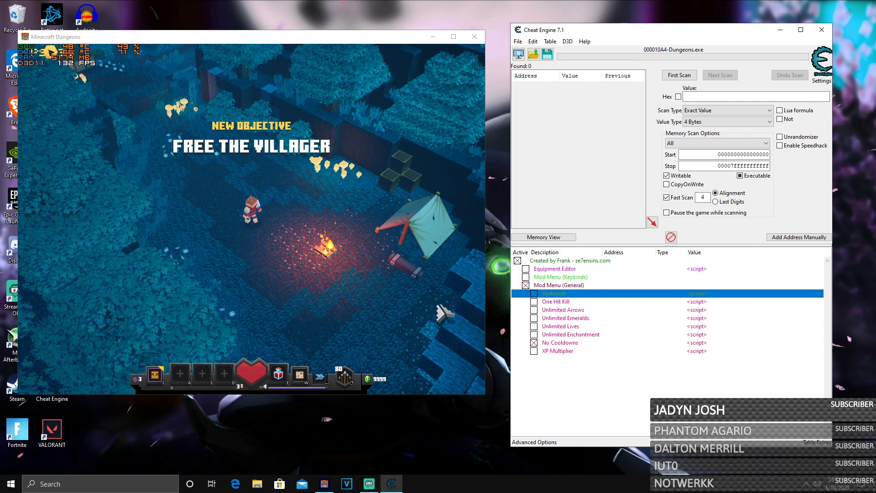
{"action": "left_click", "coordinate": [547, 302]}
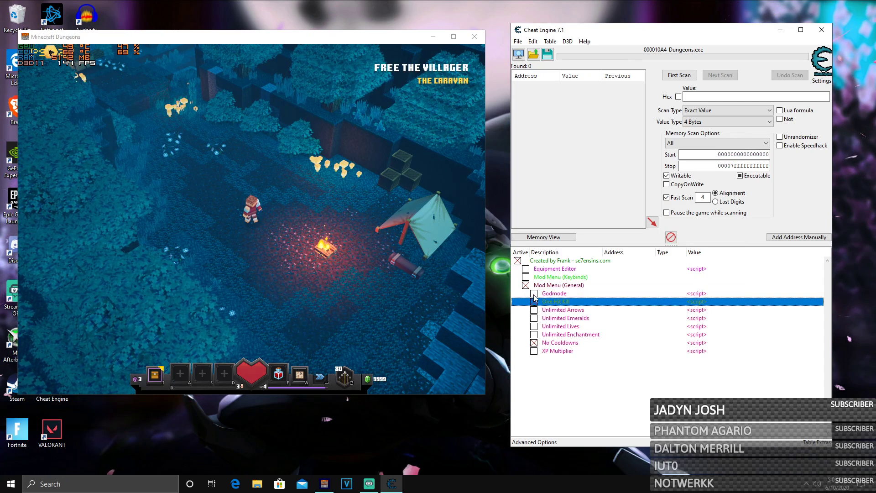
{"action": "left_click", "coordinate": [534, 293]}
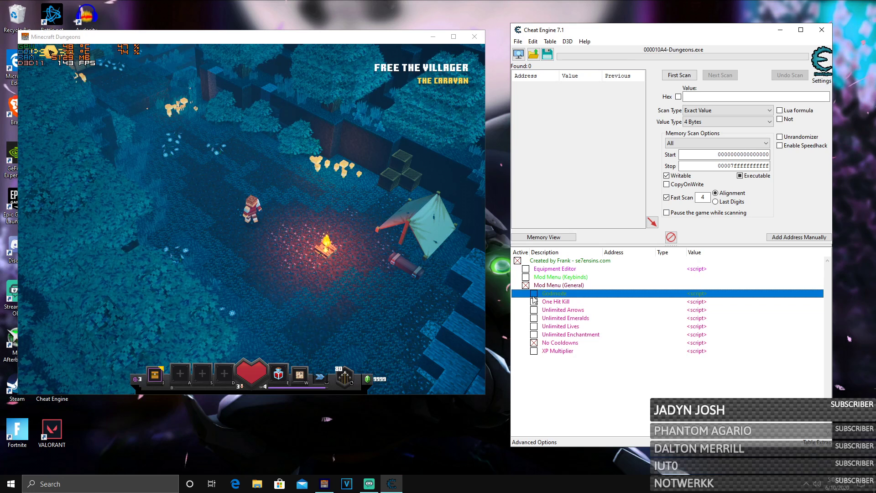
{"action": "left_click", "coordinate": [534, 302]}
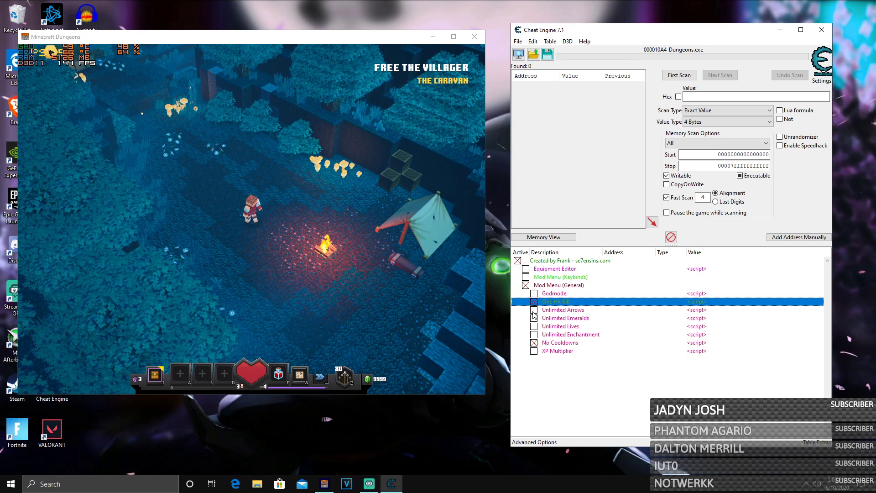
{"action": "left_click", "coordinate": [534, 310]}
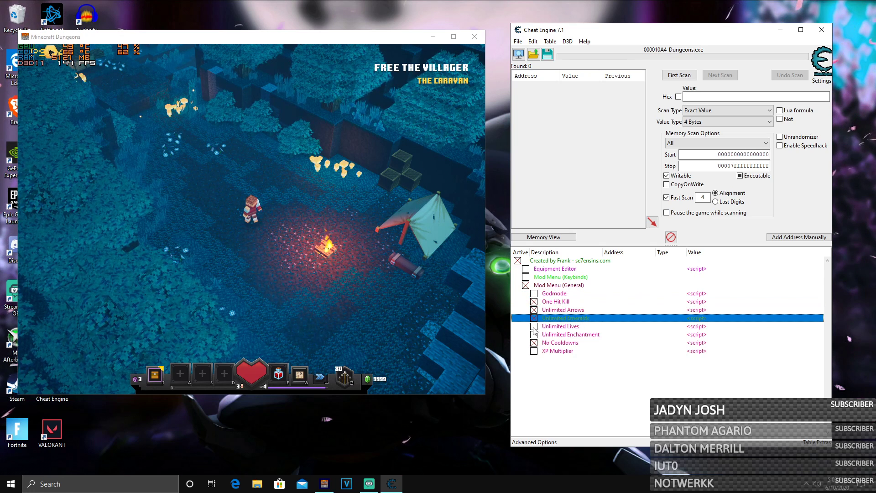
{"action": "left_click", "coordinate": [534, 326]}
{"action": "left_click", "coordinate": [534, 334]}
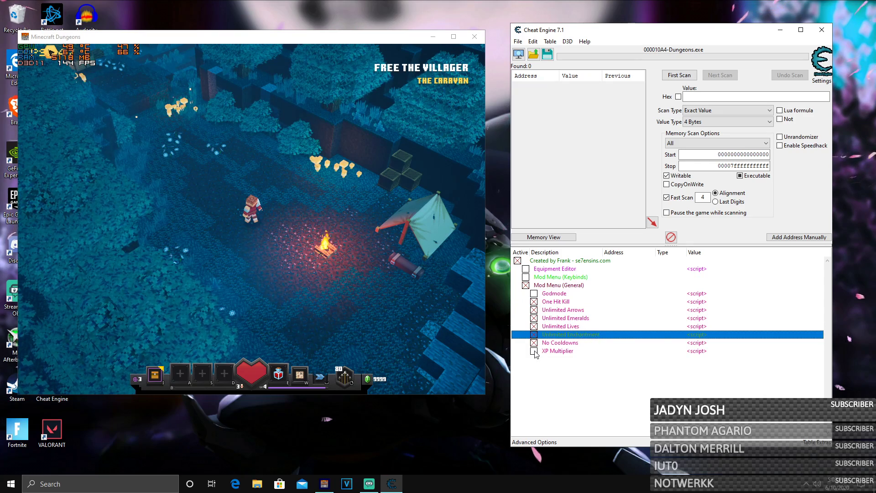
{"action": "left_click", "coordinate": [535, 351]}
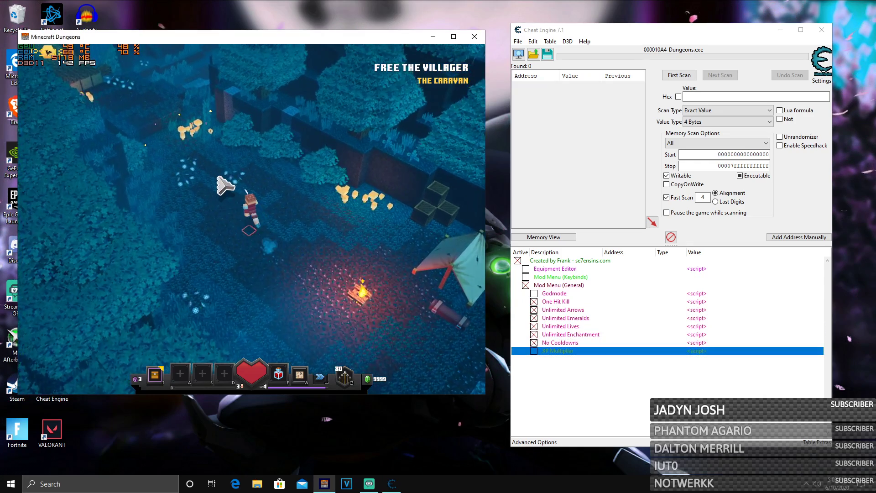
{"action": "mouse_move", "coordinate": [226, 184]}
{"action": "left_mouse_down"}
{"action": "mouse_move", "coordinate": [209, 220]}
{"action": "mouse_move", "coordinate": [205, 192]}
{"action": "left_mouse_up"}
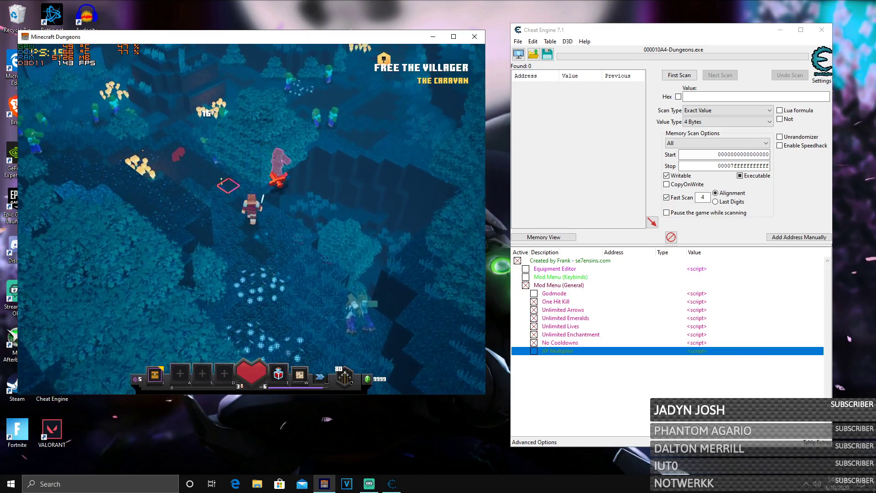
{"action": "key", "text": "Escape"}
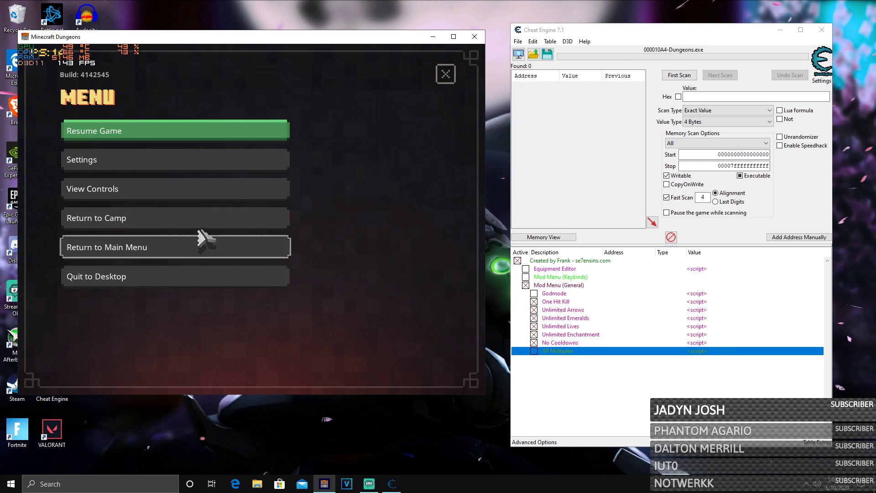
- Quit the mission to the main menu and load into camp with the level 85 hero
{"action": "left_click", "coordinate": [202, 245]}
{"action": "left_click", "coordinate": [230, 248]}
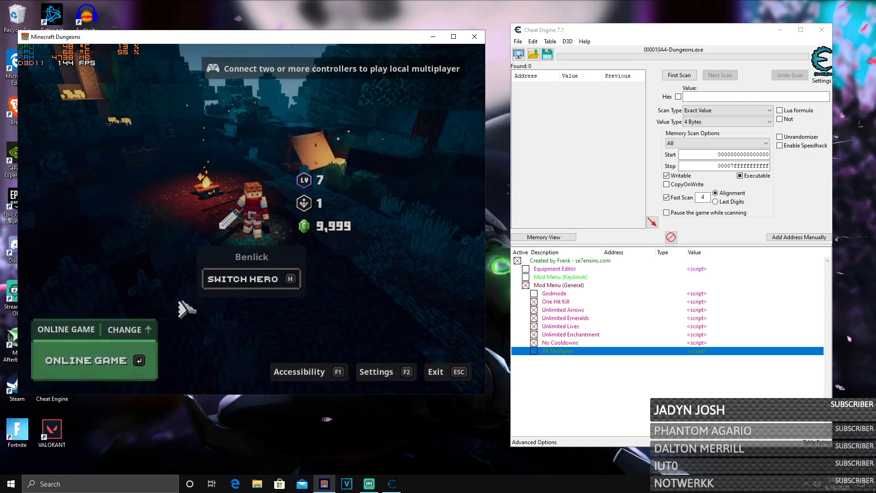
{"action": "left_click", "coordinate": [260, 281]}
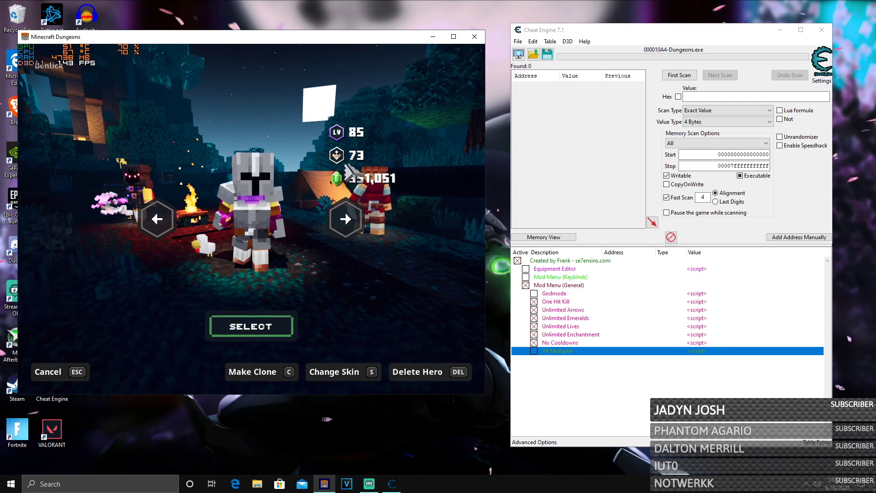
{"action": "left_click", "coordinate": [285, 329]}
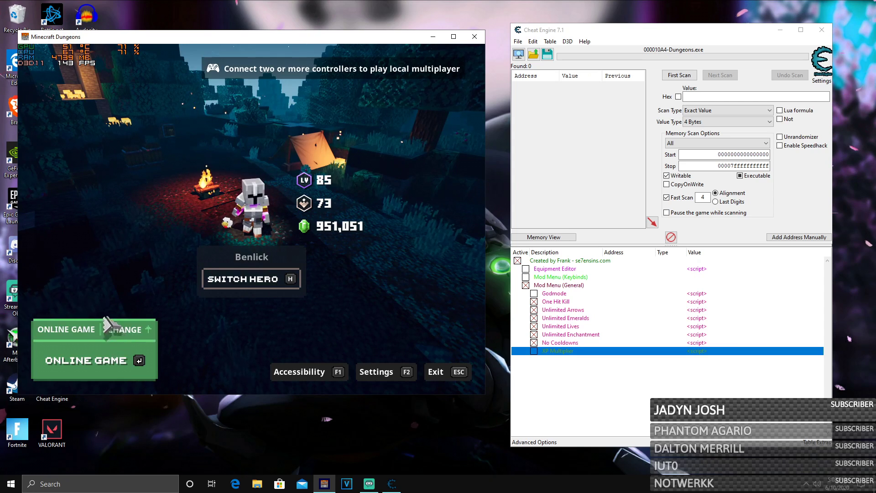
{"action": "left_click", "coordinate": [86, 360]}
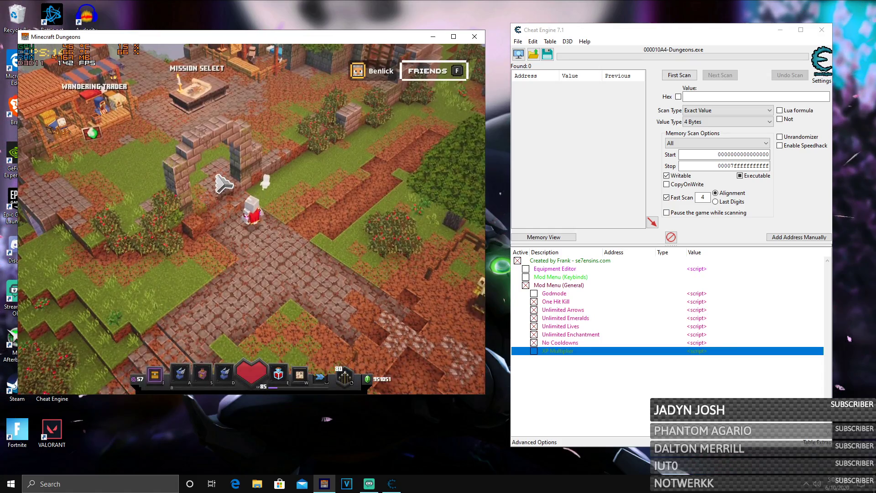
- Launch Creepy Crypt as a secret mission on Apocalypse VI difficulty
{"action": "left_click_drag", "start_coordinate": [274, 205], "coordinate": [232, 179]}
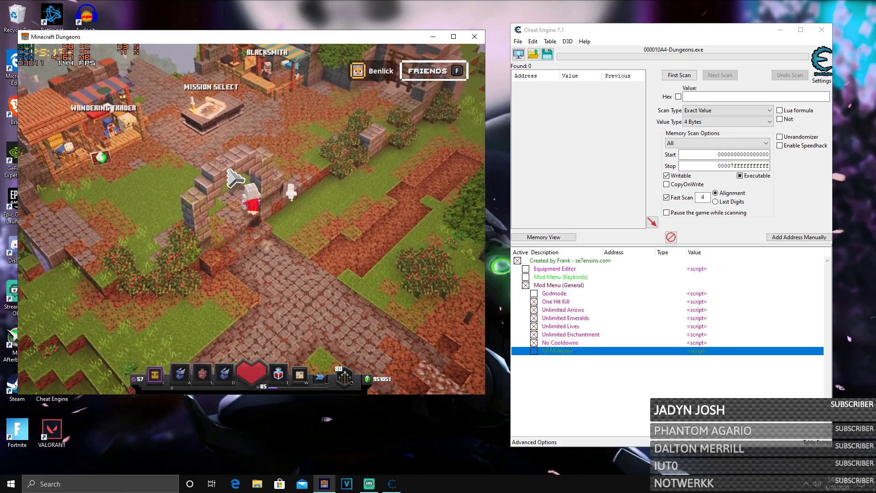
{"action": "left_click", "coordinate": [225, 130]}
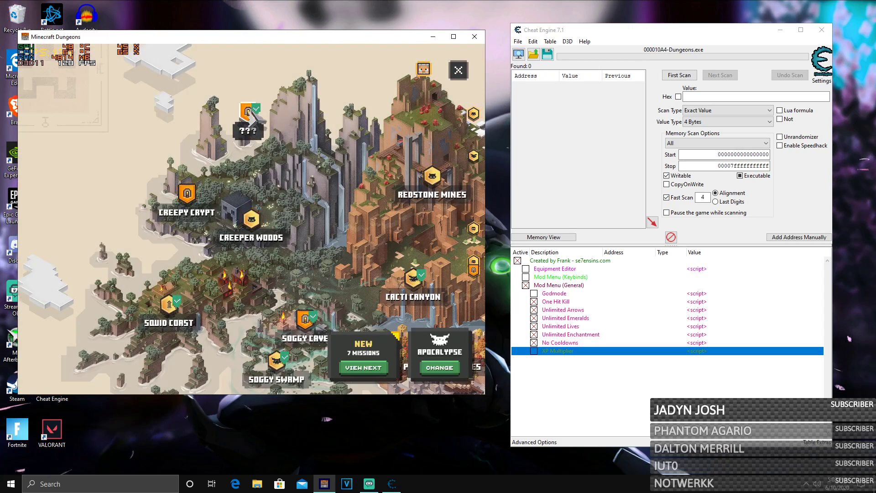
{"action": "left_click", "coordinate": [317, 301]}
{"action": "left_click", "coordinate": [226, 183]}
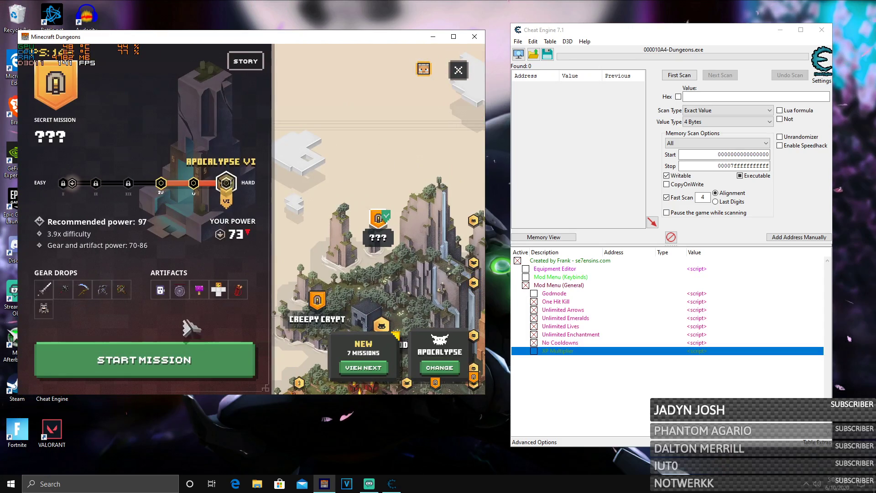
{"action": "left_click", "coordinate": [205, 360]}
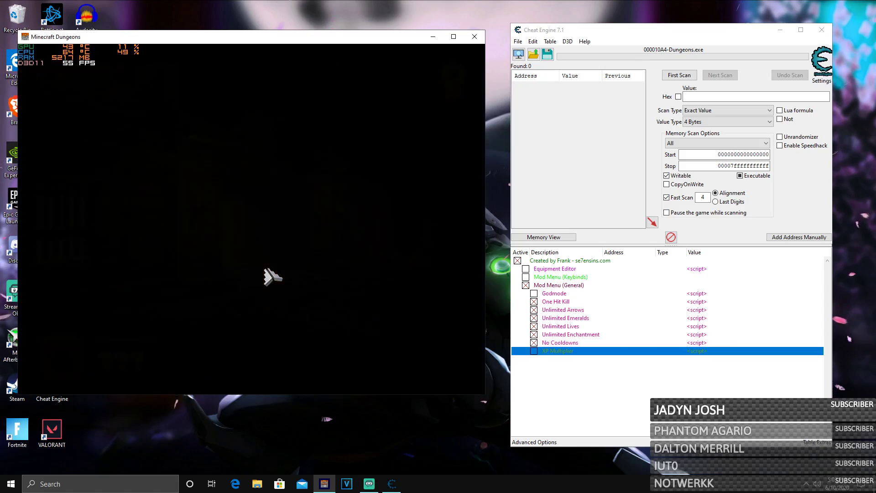
- Skip the intro cutscene and cross the platforms to attack the enemy group
{"action": "key", "text": "space"}
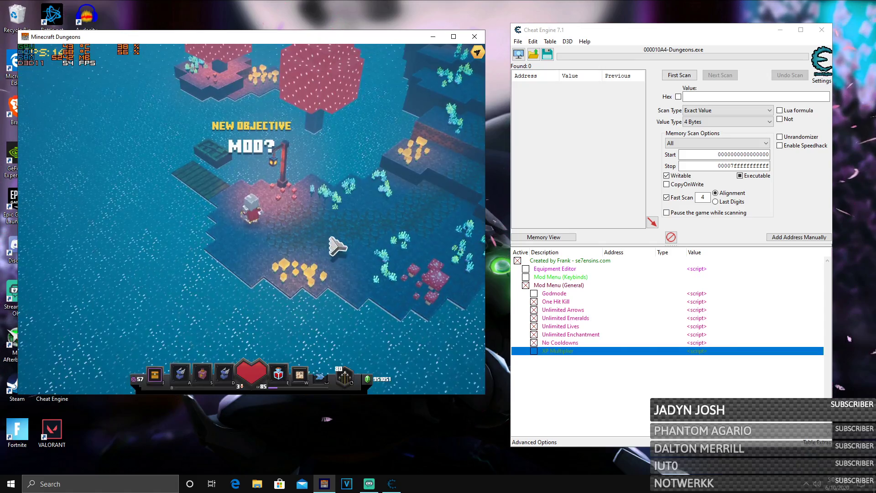
{"action": "left_click_drag", "start_coordinate": [376, 203], "coordinate": [306, 154]}
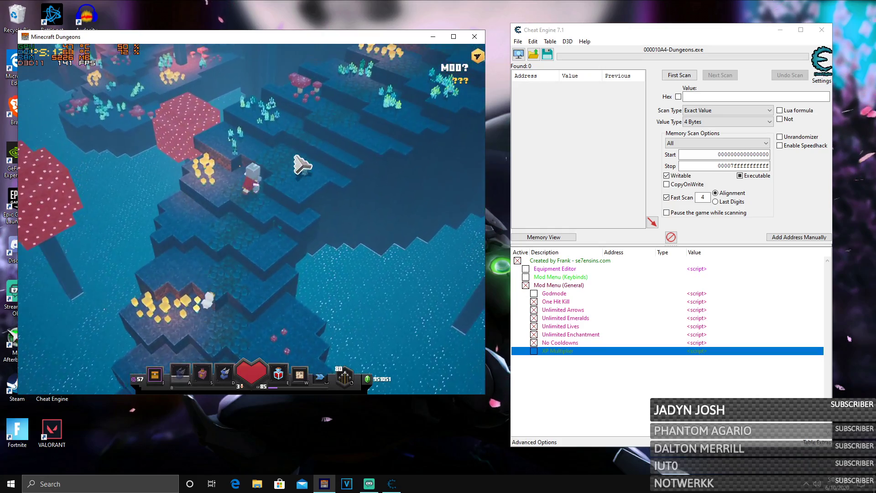
{"action": "left_click_drag", "start_coordinate": [322, 174], "coordinate": [294, 178]}
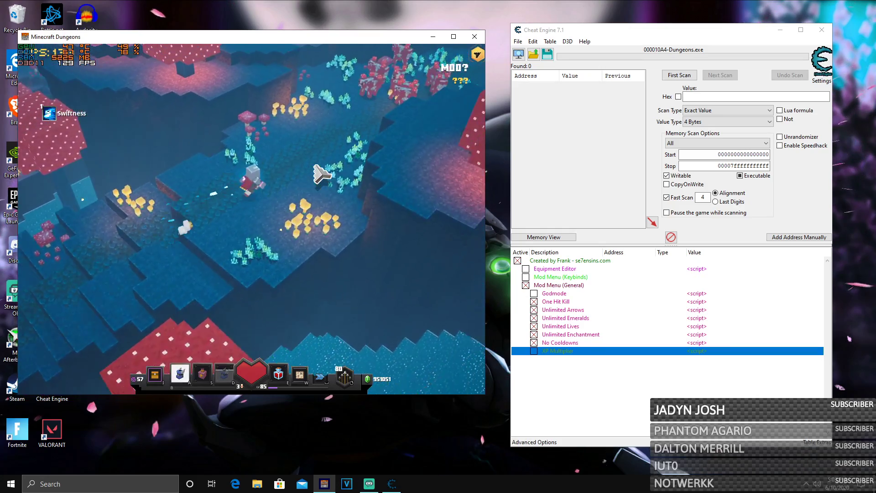
{"action": "left_click", "coordinate": [297, 200]}
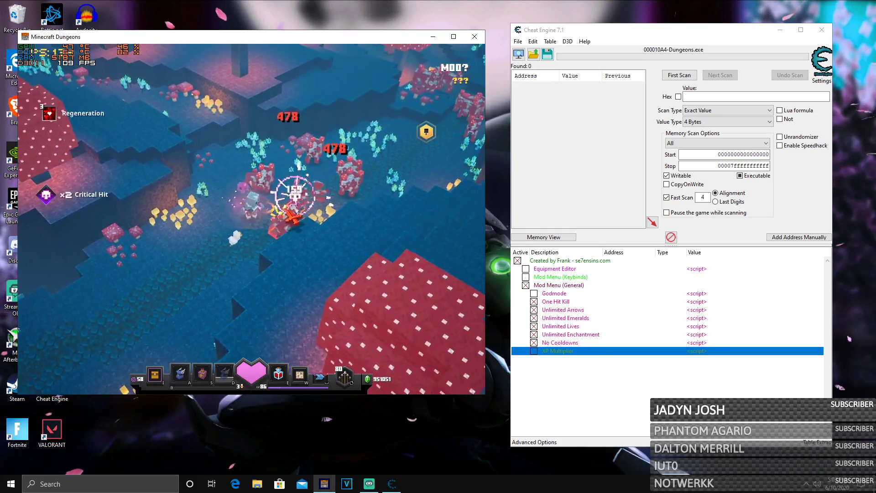
{"action": "left_click", "coordinate": [288, 229]}
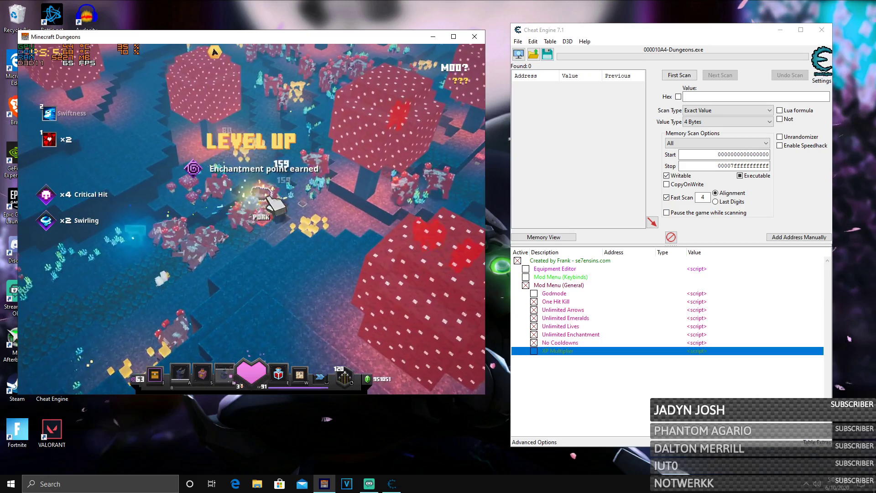
{"action": "left_click", "coordinate": [337, 213]}
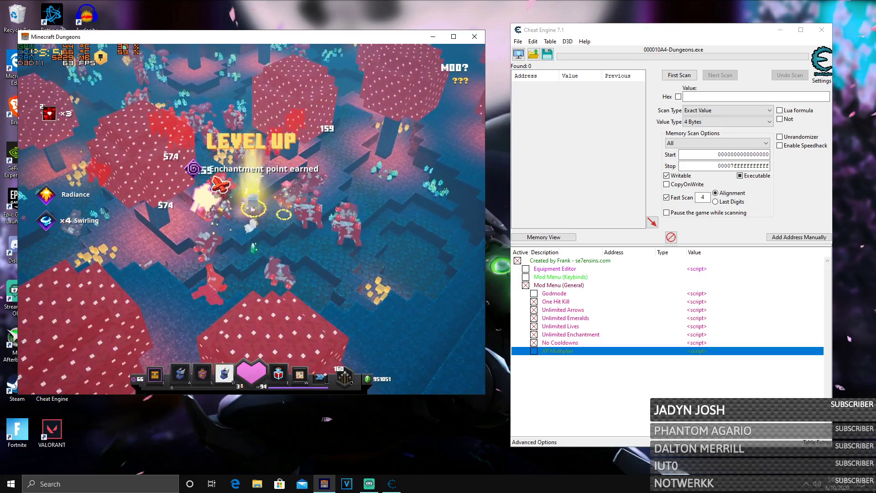
- Finish off the surrounding enemies to reach level 100, then open the inventory
{"action": "left_click", "coordinate": [232, 180]}
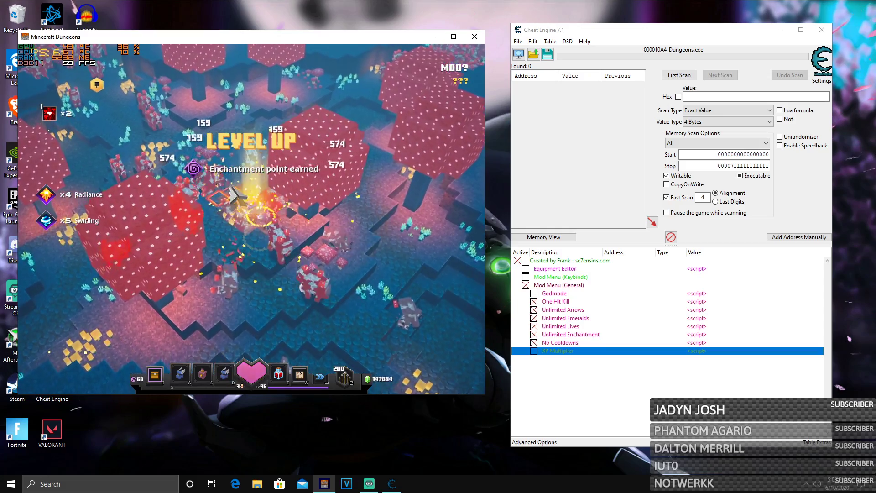
{"action": "left_click", "coordinate": [213, 203]}
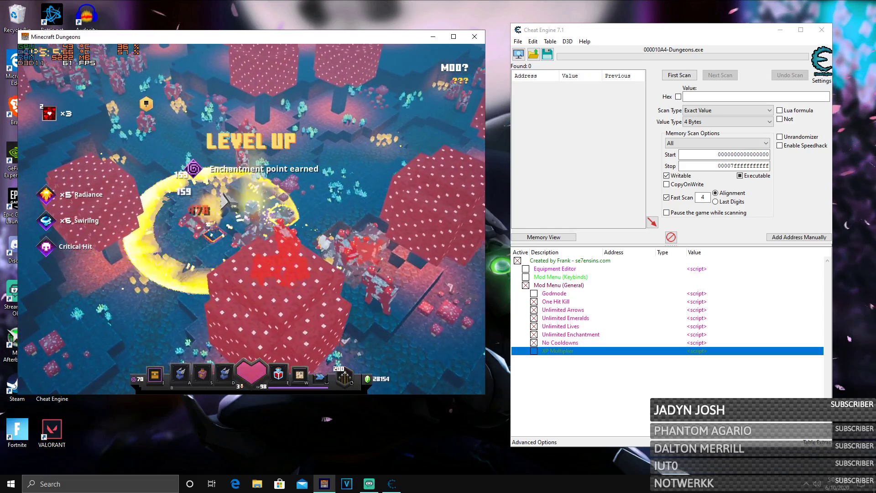
{"action": "left_click", "coordinate": [277, 233]}
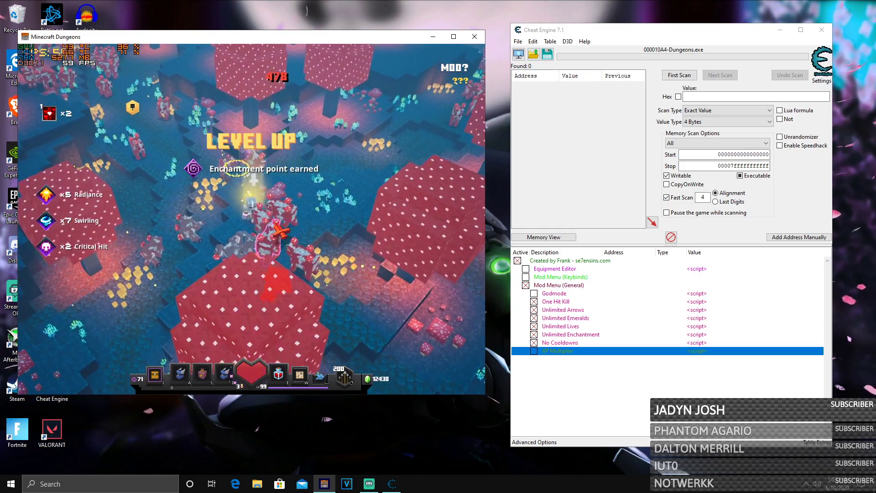
{"action": "left_click", "coordinate": [221, 268]}
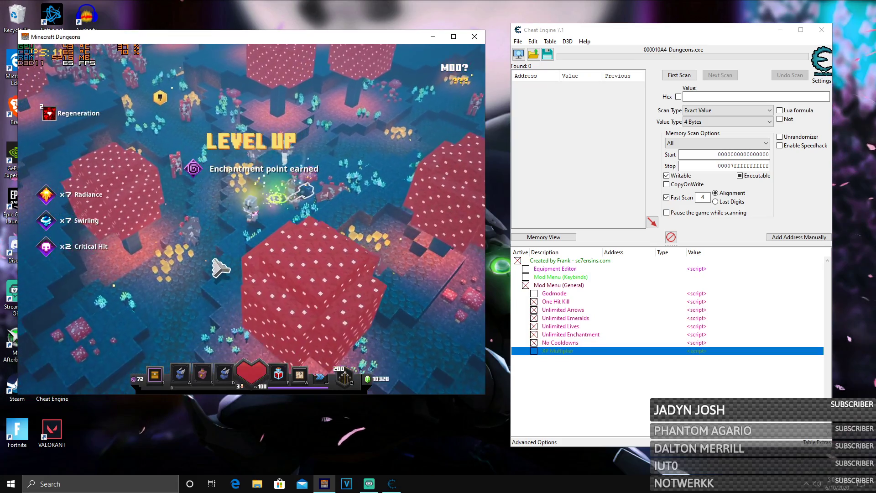
{"action": "left_click", "coordinate": [220, 268]}
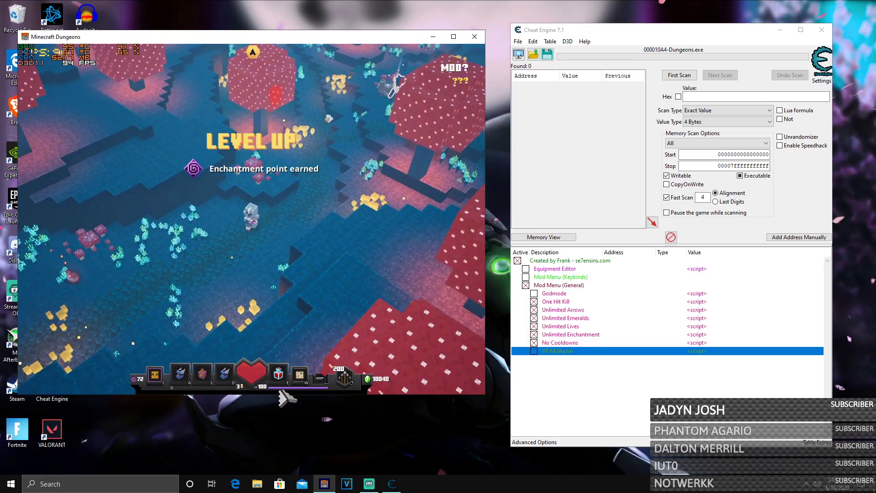
{"action": "key", "text": "i"}
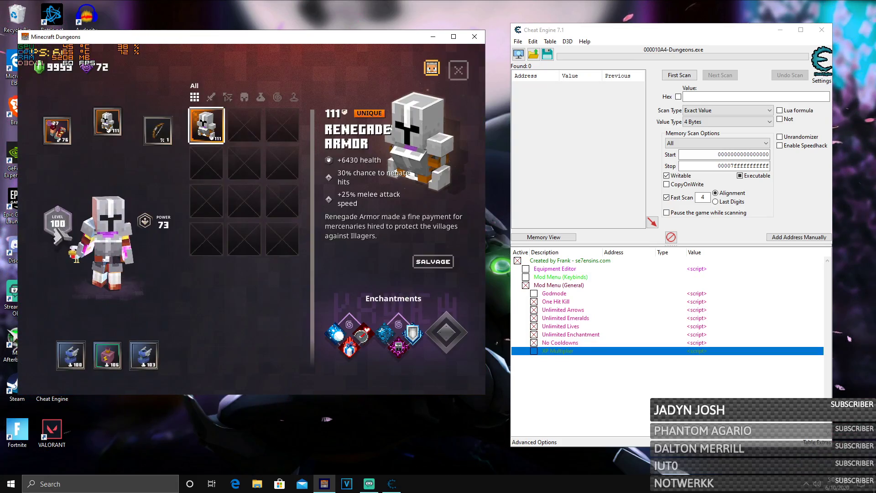
- Close the inventory, fight onward across the mushroom island, then pause the game
{"action": "left_click", "coordinate": [458, 70]}
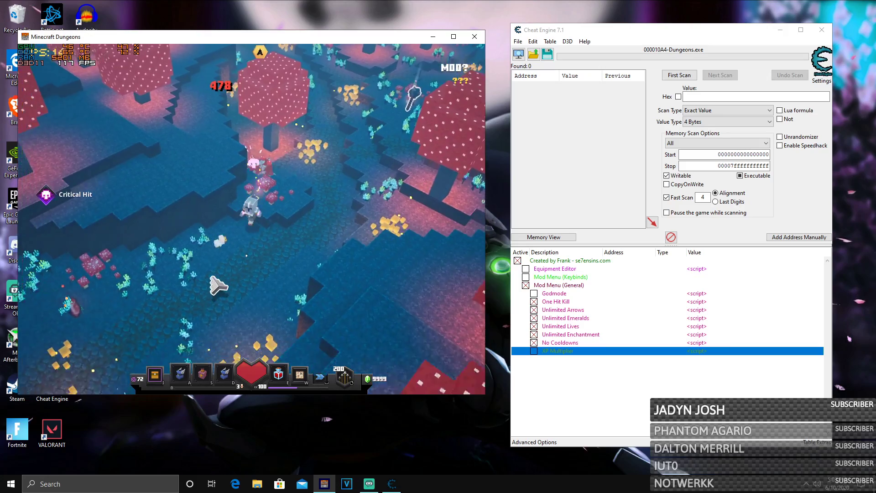
{"action": "mouse_move", "coordinate": [196, 233]}
{"action": "left_mouse_down"}
{"action": "mouse_move", "coordinate": [346, 175]}
{"action": "mouse_move", "coordinate": [333, 130]}
{"action": "mouse_move", "coordinate": [238, 77]}
{"action": "mouse_move", "coordinate": [327, 172]}
{"action": "mouse_move", "coordinate": [438, 335]}
{"action": "left_mouse_up"}
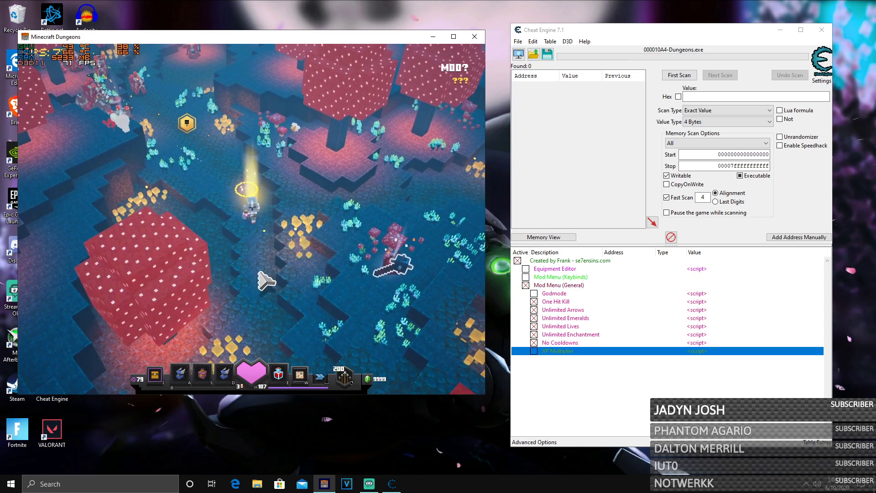
{"action": "key", "text": "Escape"}
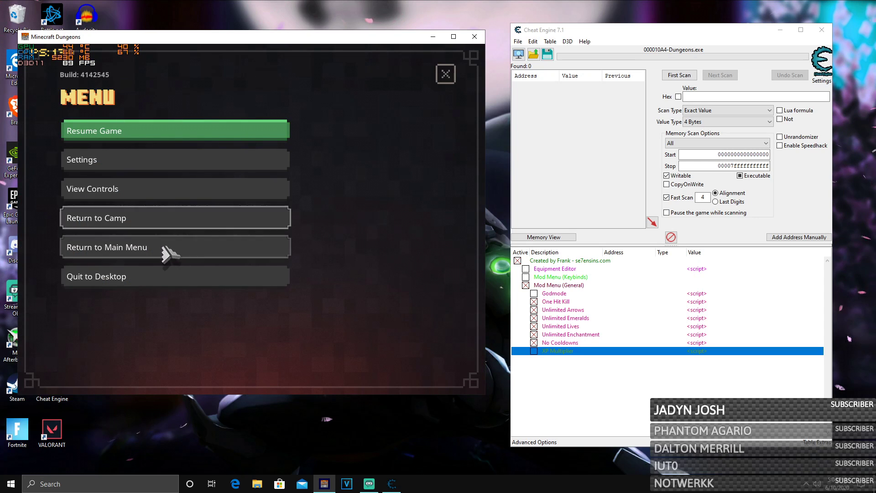
- Confirm level 107 in the inventory, then leave the mission for camp
{"action": "key", "text": "Escape"}
{"action": "left_click", "coordinate": [155, 376]}
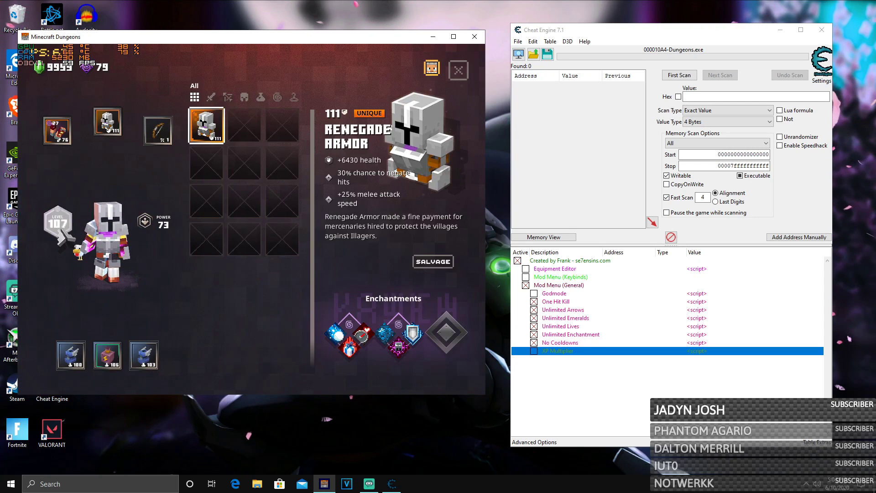
{"action": "key", "text": "Escape"}
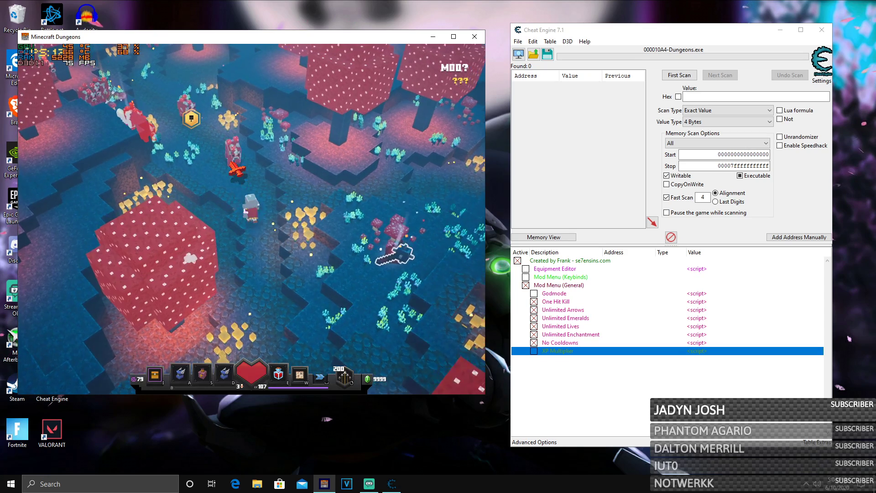
{"action": "key", "text": "Escape"}
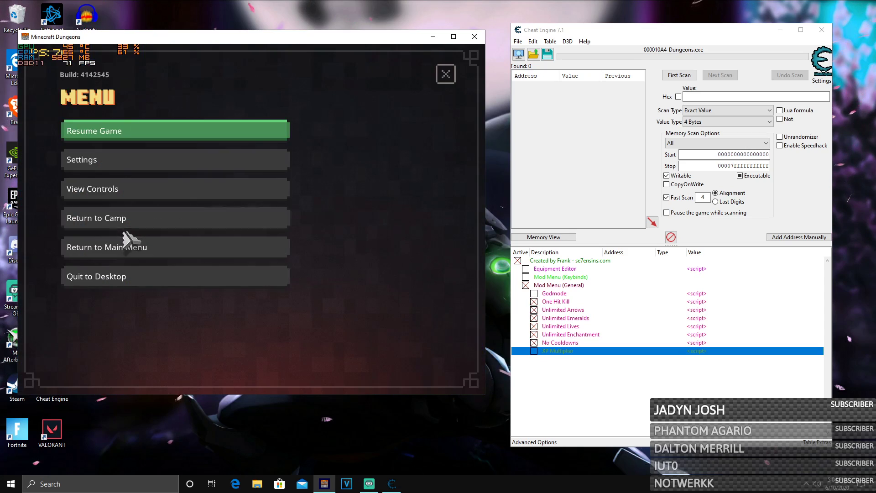
{"action": "left_click", "coordinate": [96, 218]}
{"action": "key", "text": "Escape"}
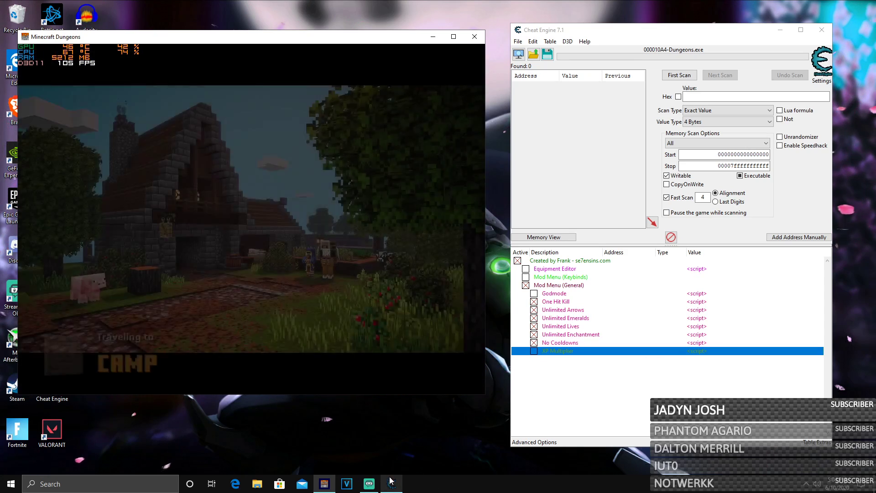